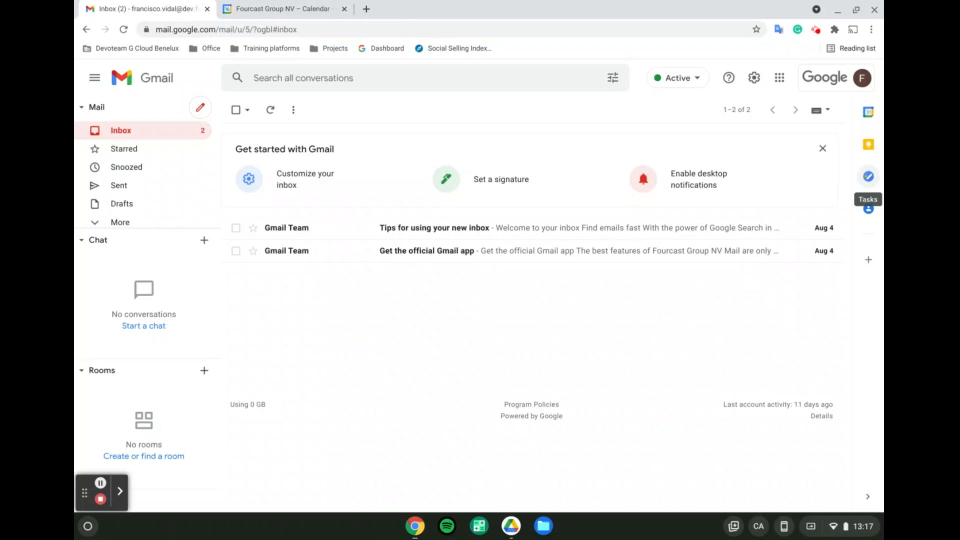
Step: Open Google Tasks beside the inbox and create a new task list named "Test 01"
left_click(868, 181)
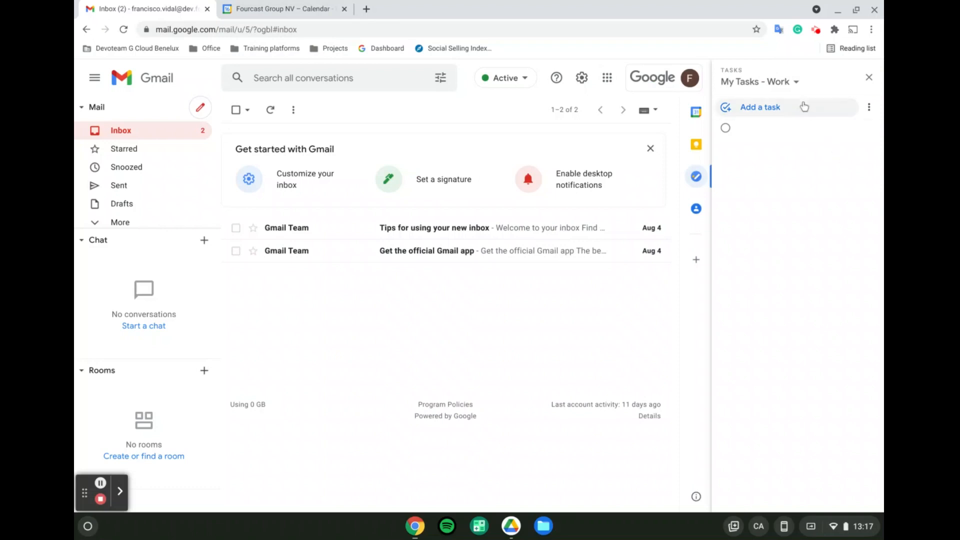
left_click(796, 82)
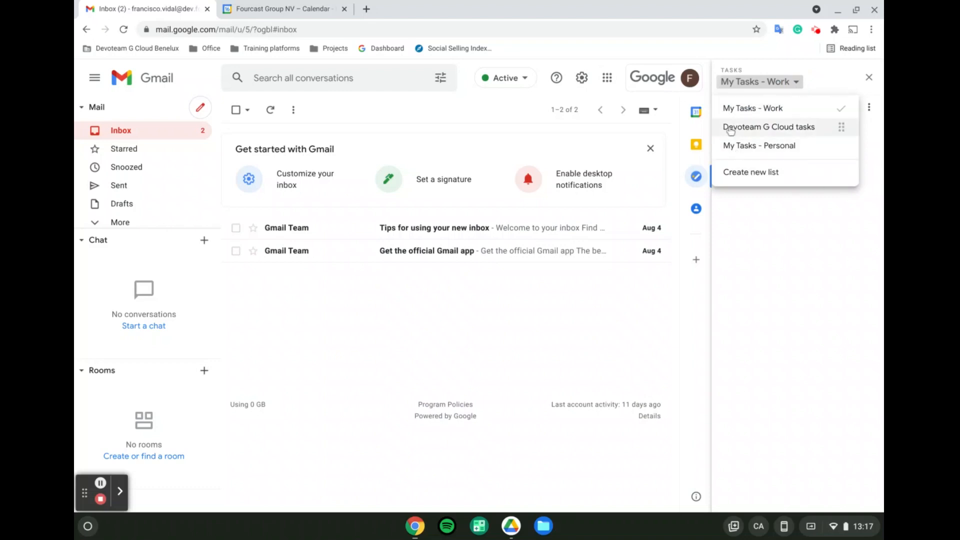
left_click(768, 181)
type("T")
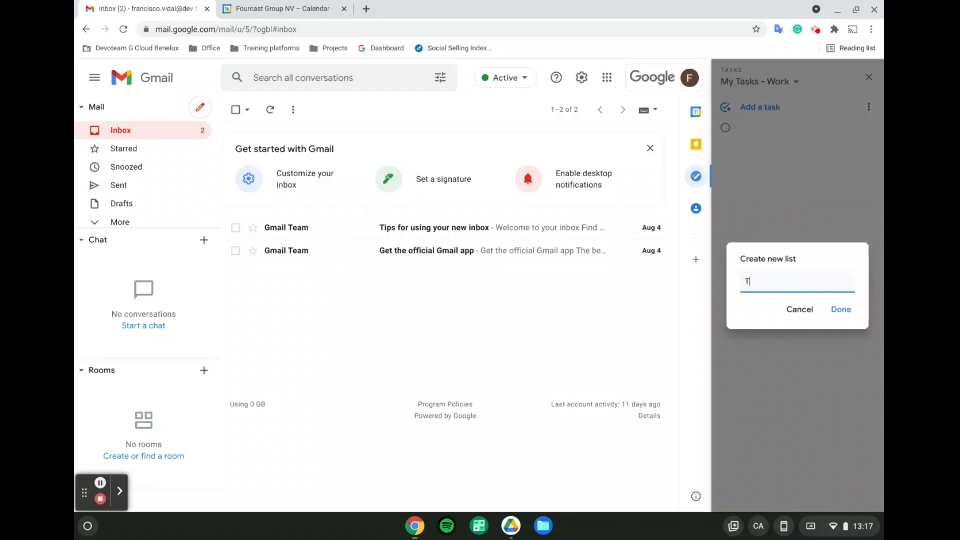
type("est 01")
key("Return")
Step: Switch to the "My Tasks - Work" list and add a task titled "Imput" with the details "Test 01"
left_click(741, 82)
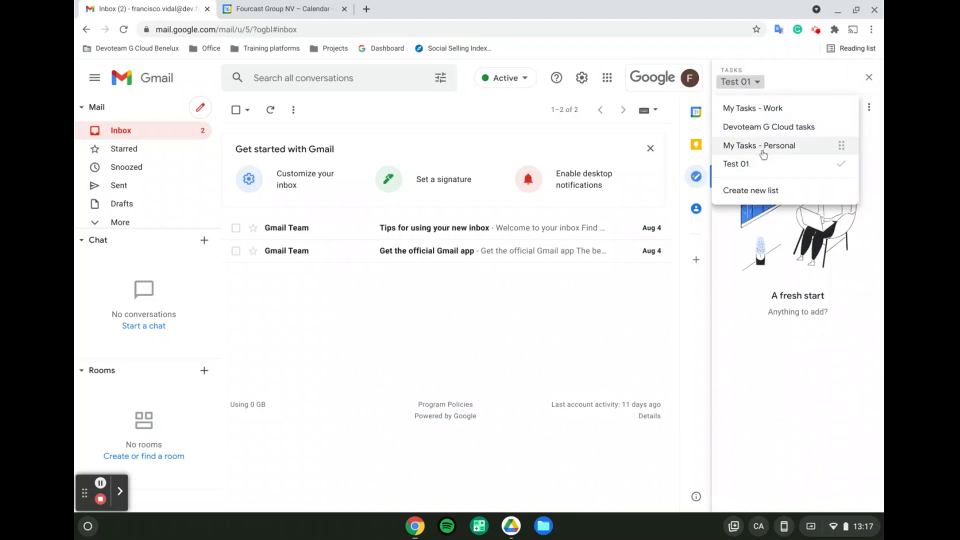
left_click(771, 109)
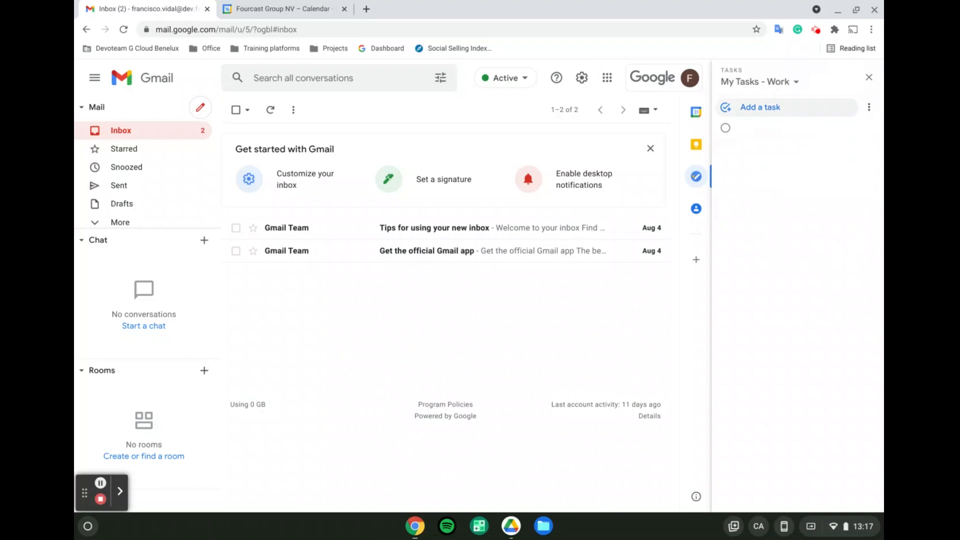
left_click(784, 111)
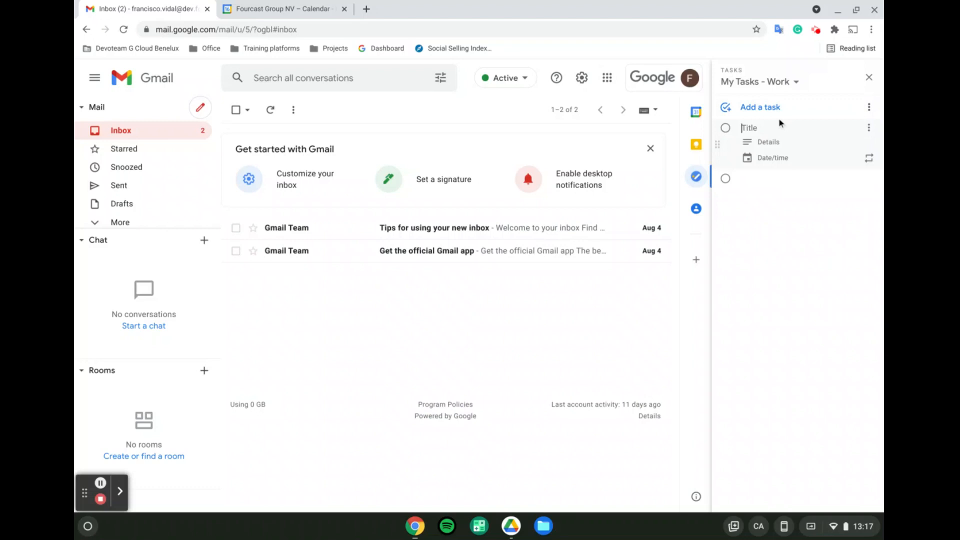
type("Imput")
left_click(786, 141)
type("Test 01")
Step: Schedule the "Imput" task for August 18, 2021, repeating every 1 day with no set time
left_click(775, 157)
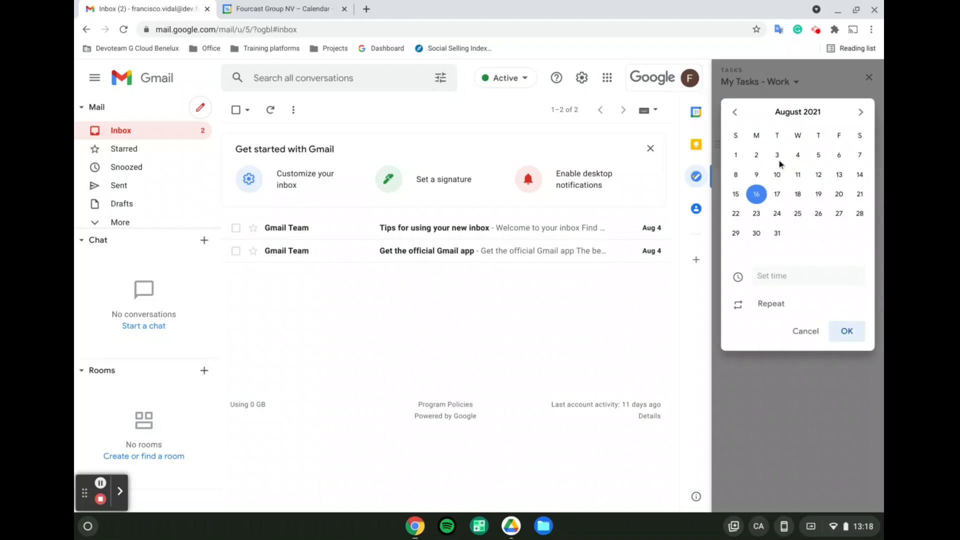
left_click(797, 195)
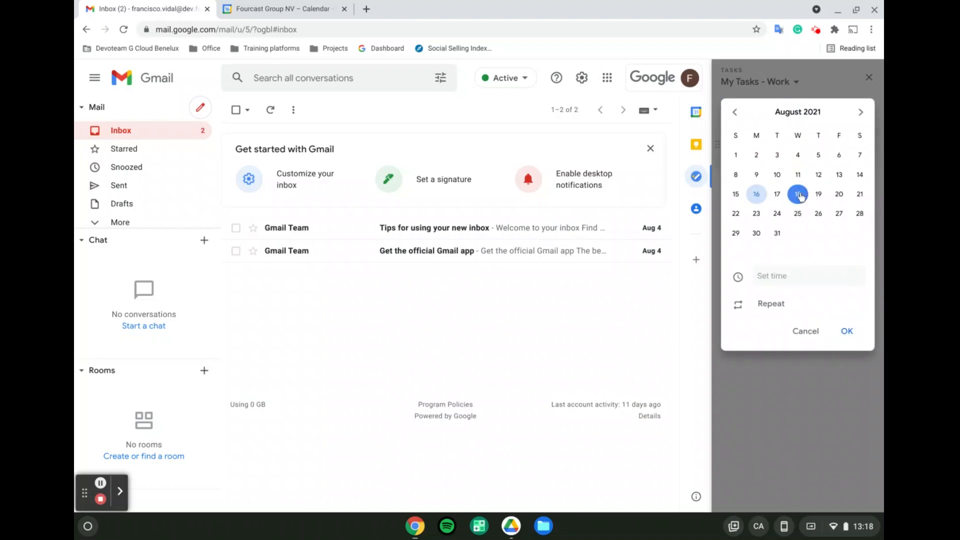
left_click(763, 307)
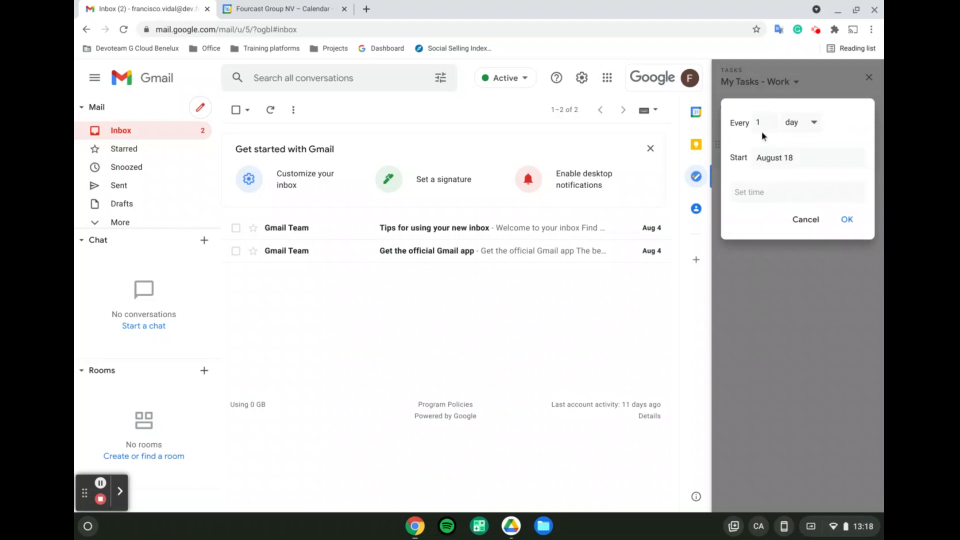
left_click(771, 121)
left_click(814, 123)
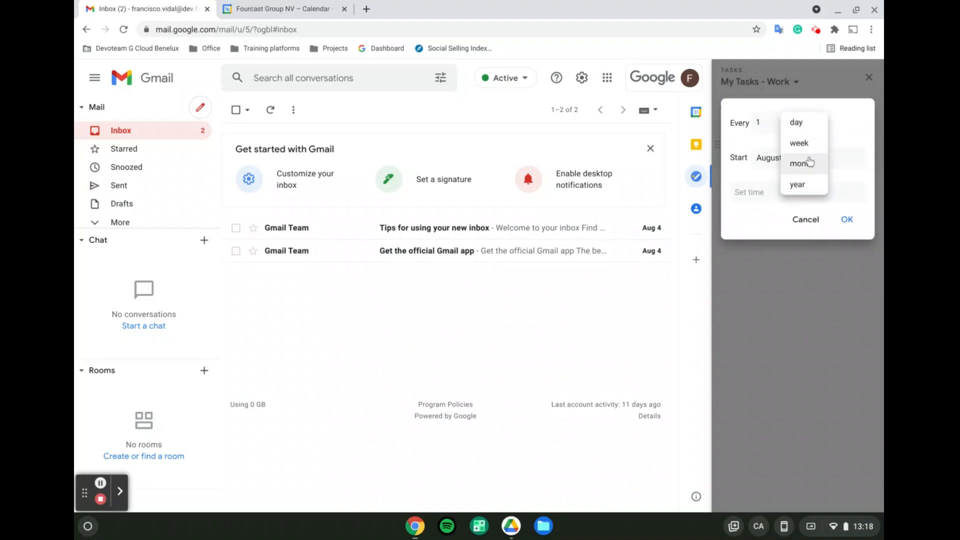
left_click(853, 123)
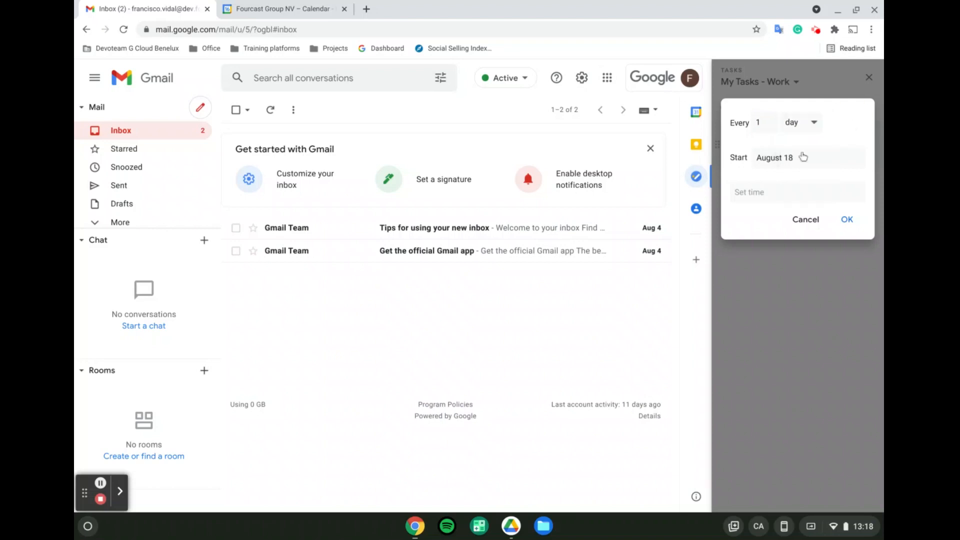
left_click(796, 191)
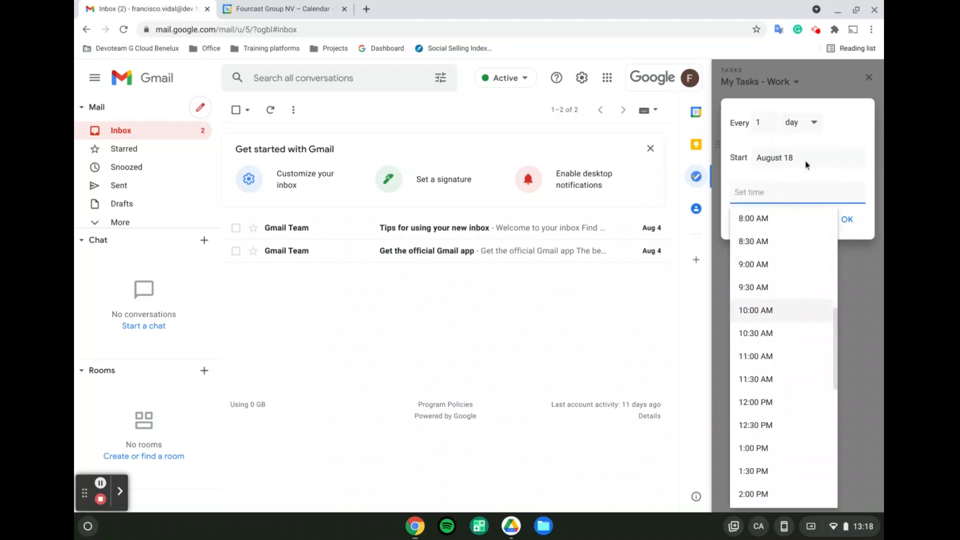
left_click(856, 120)
left_click(846, 228)
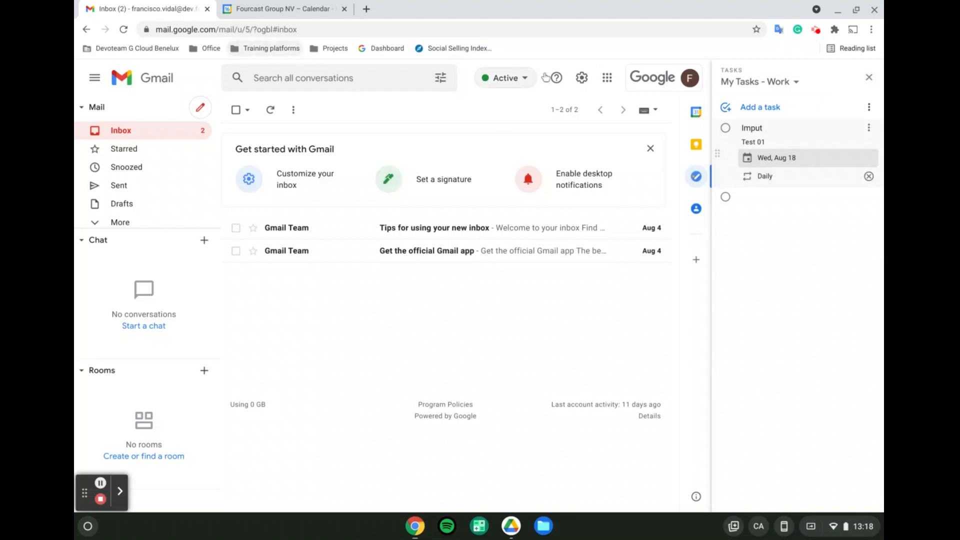
Step: Switch to Google Calendar and view the details of the "Imput" task on Wednesday, 18 August
left_click(606, 80)
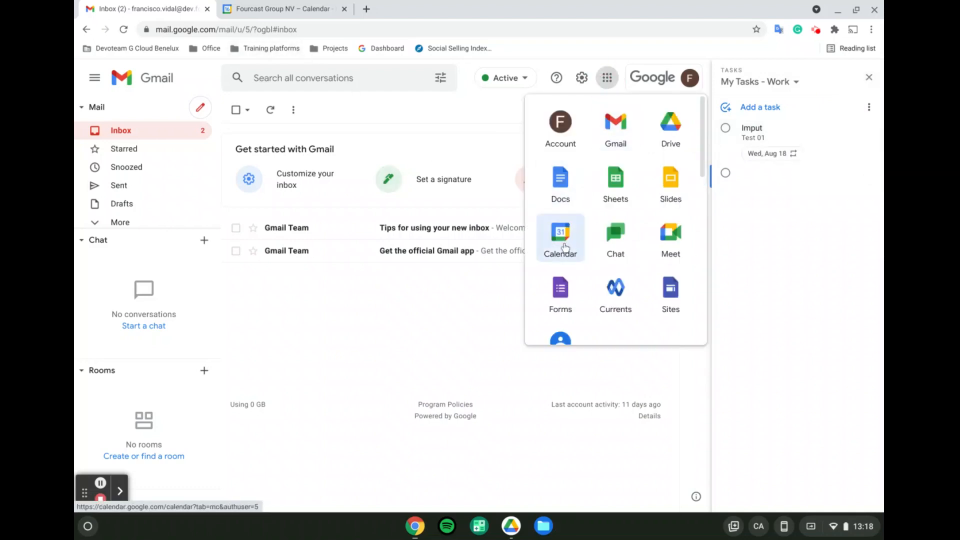
left_click(560, 235)
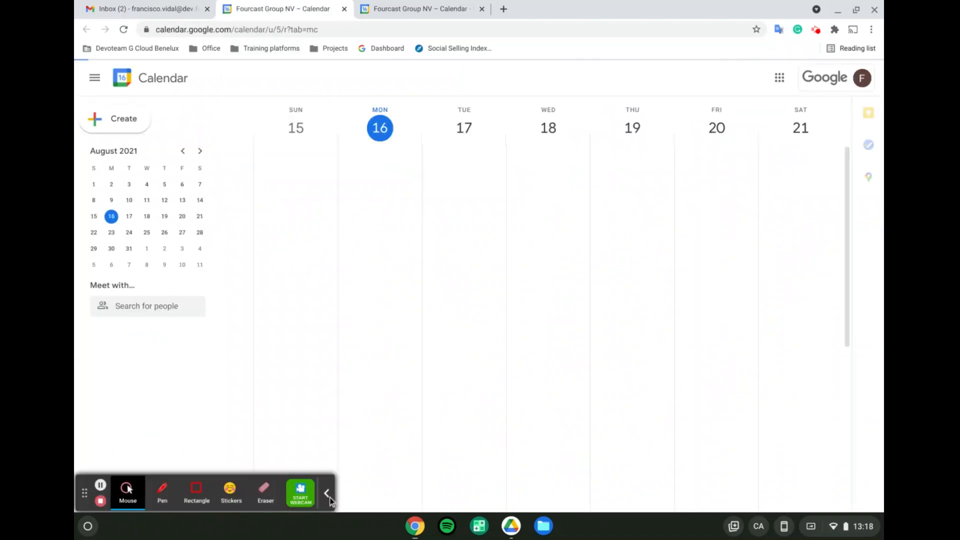
left_click(327, 495)
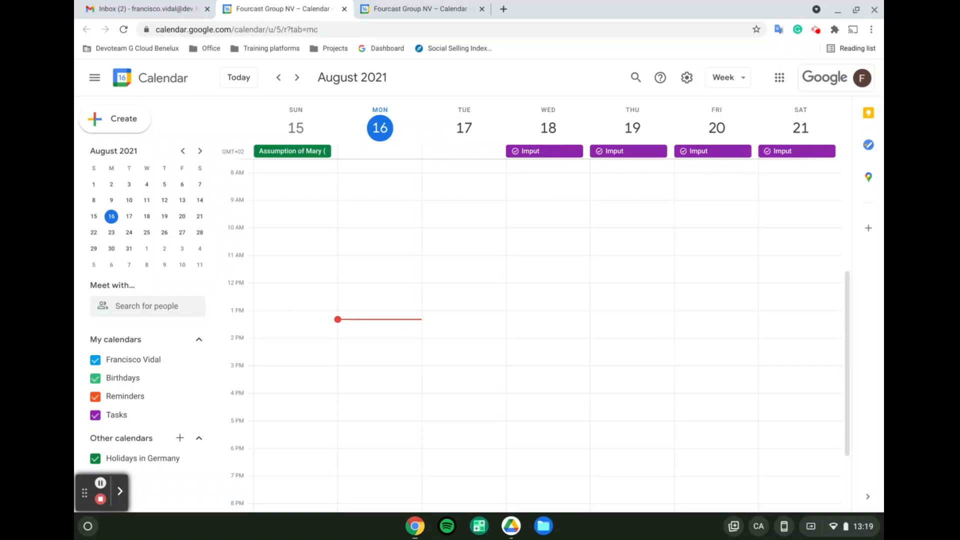
left_click(546, 152)
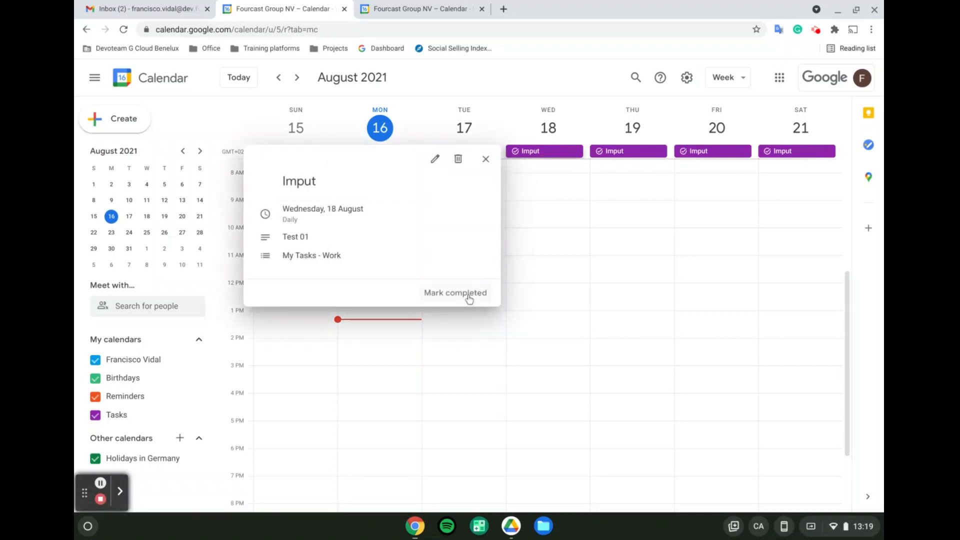
Step: Mark the "Imput" task as completed in the "My Tasks - Work" list and review the completed tasks
left_click(869, 146)
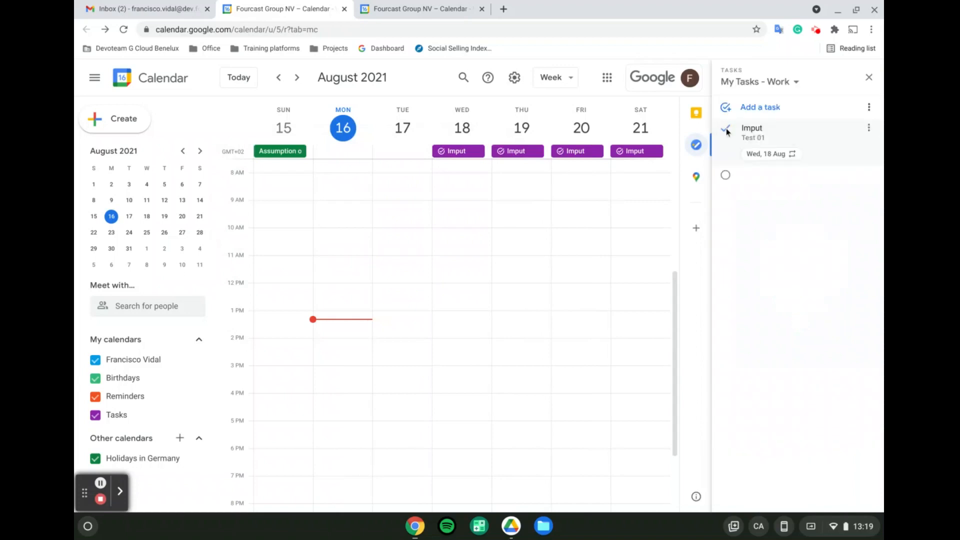
left_click(726, 131)
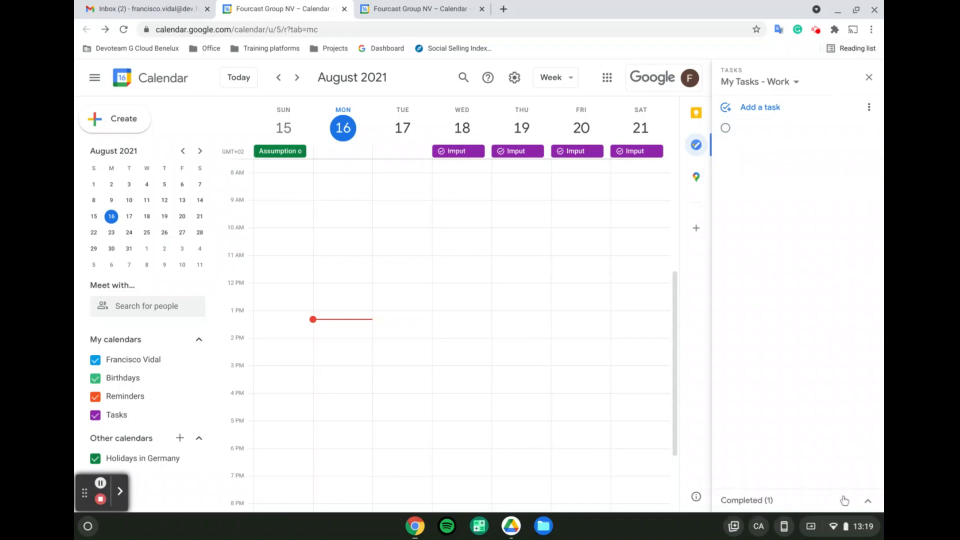
left_click(866, 501)
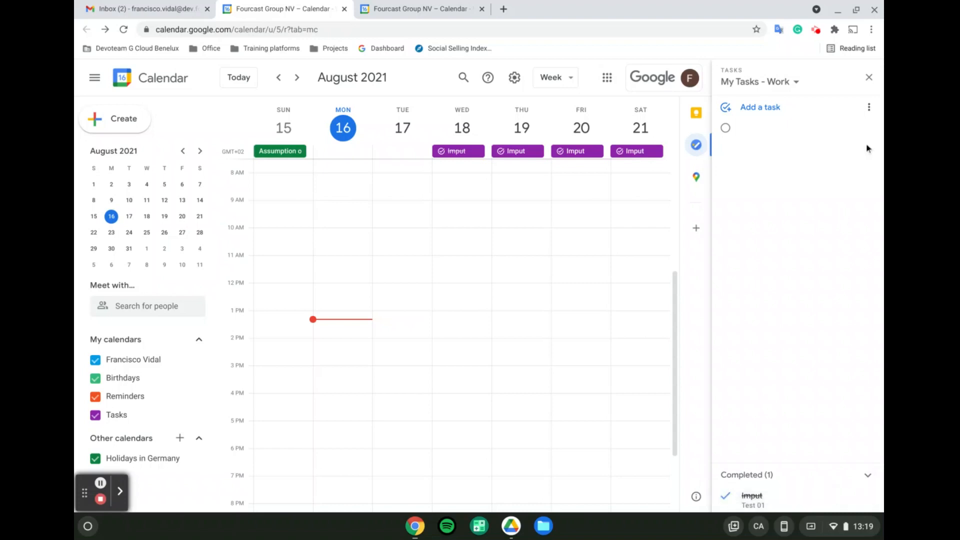
left_click(870, 78)
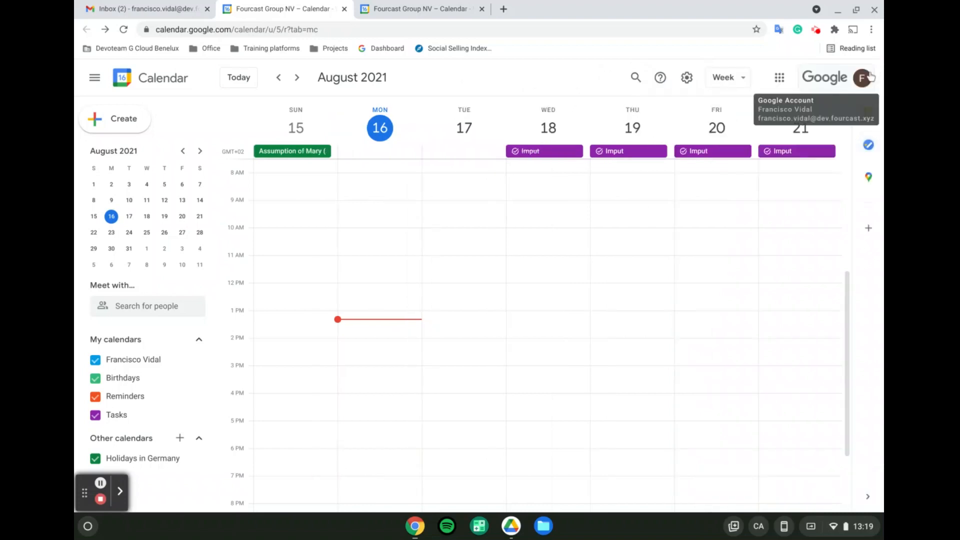
Step: Start a calendar task on 18 August at 12:00pm titled "Record videos" with the description "Record videos for Tasks"
left_click(526, 284)
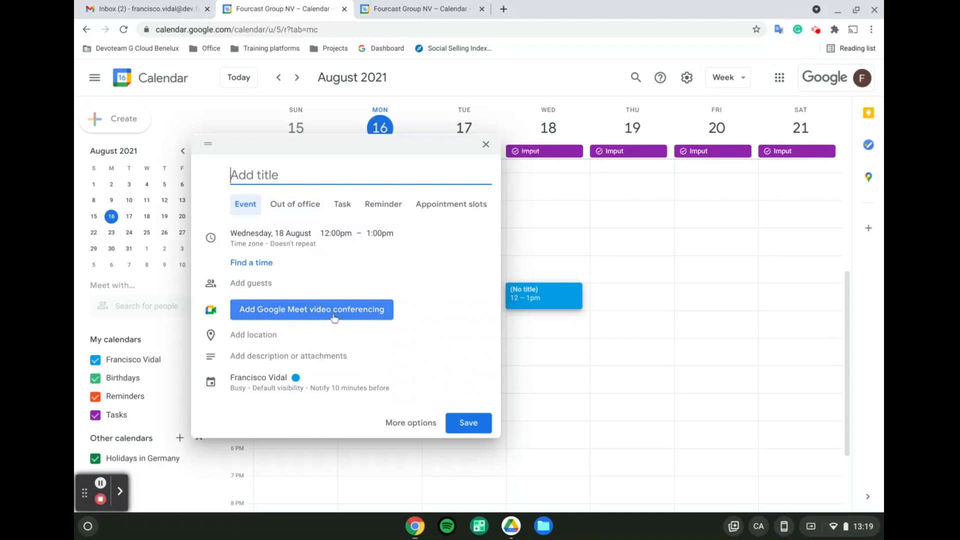
left_click(342, 205)
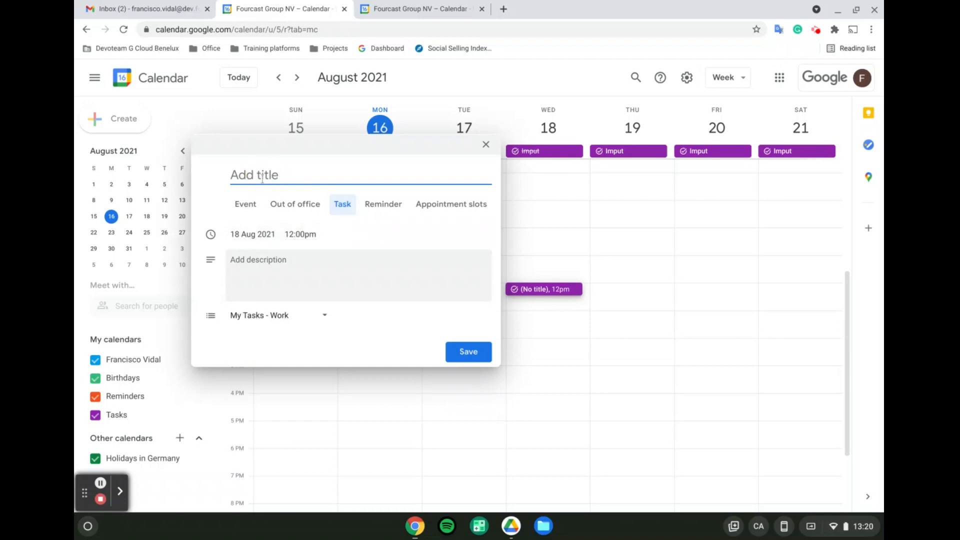
type("Record videos")
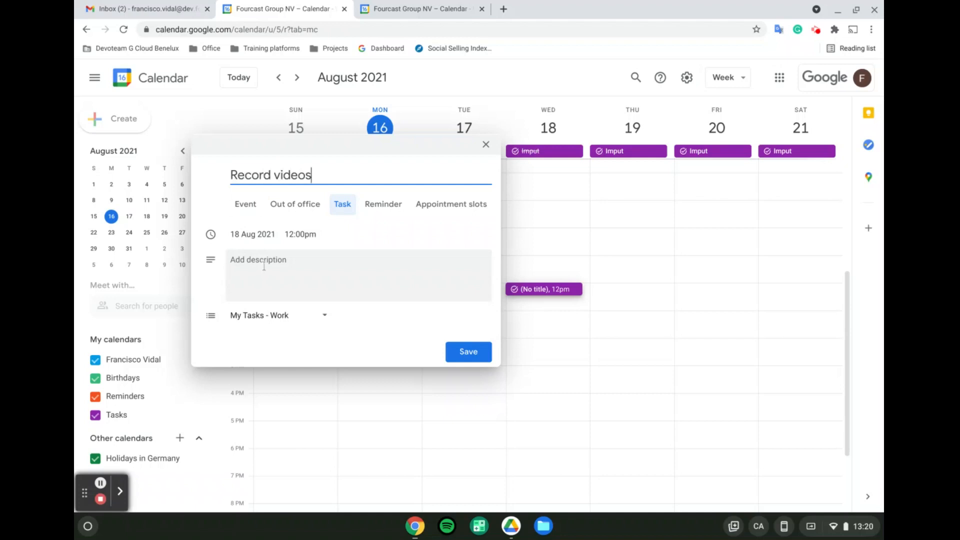
left_click(264, 266)
type("Reco")
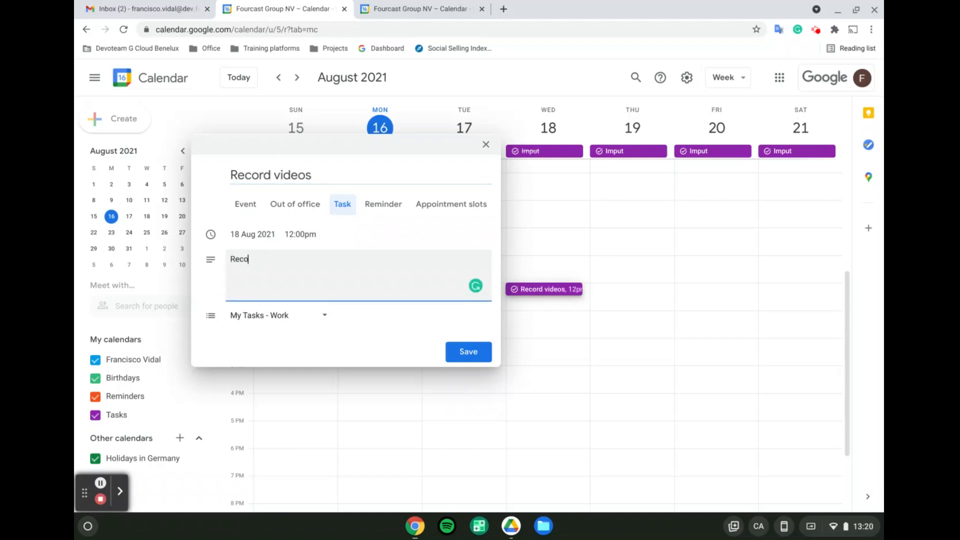
type("rd videos for Tasks")
Step: Assign the "Record videos" task to the "Test 01" list, set its date to 19 Aug 2021 and save it
left_click(258, 320)
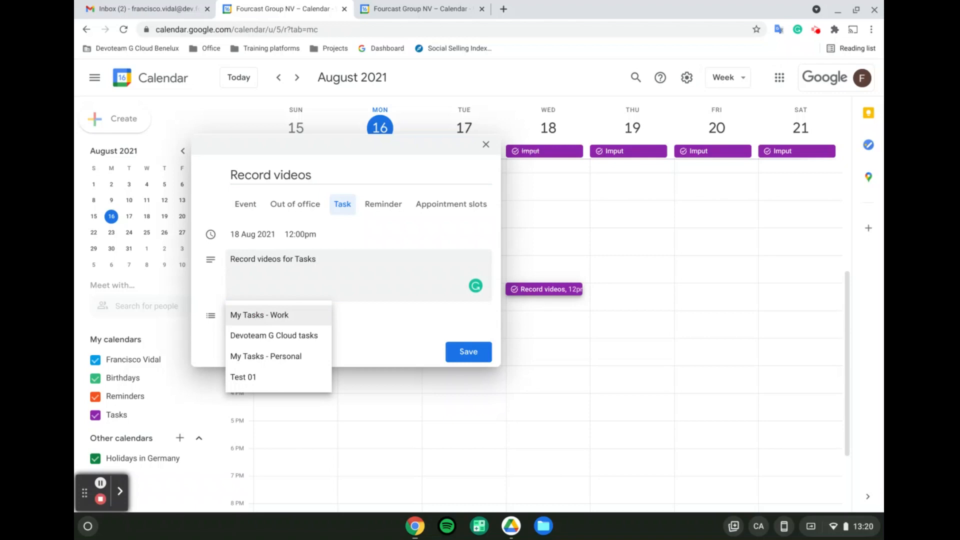
left_click(270, 384)
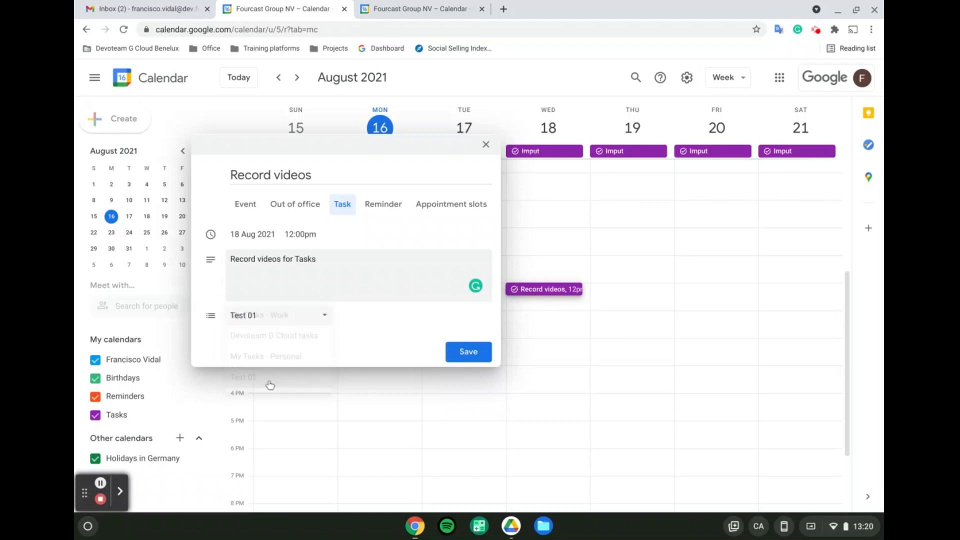
left_click(255, 239)
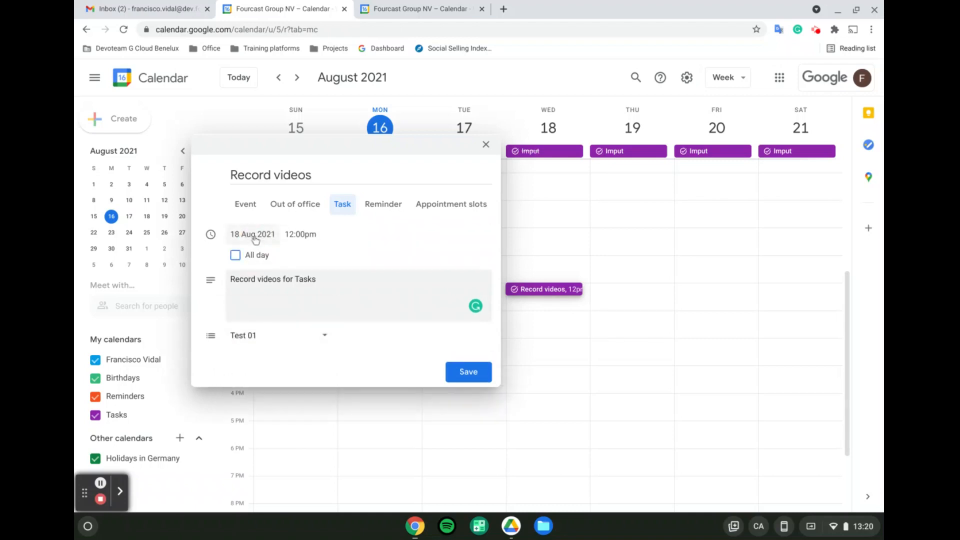
left_click(326, 329)
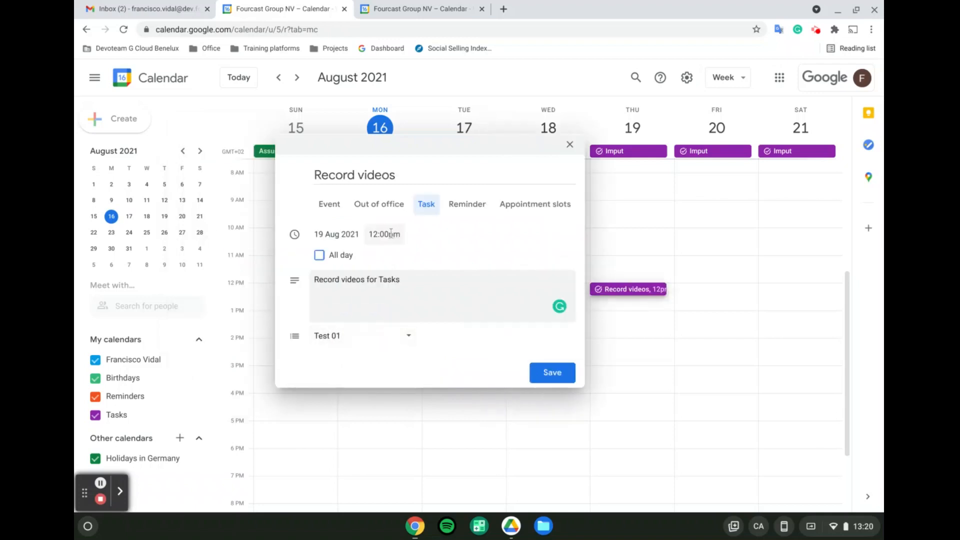
left_click(552, 379)
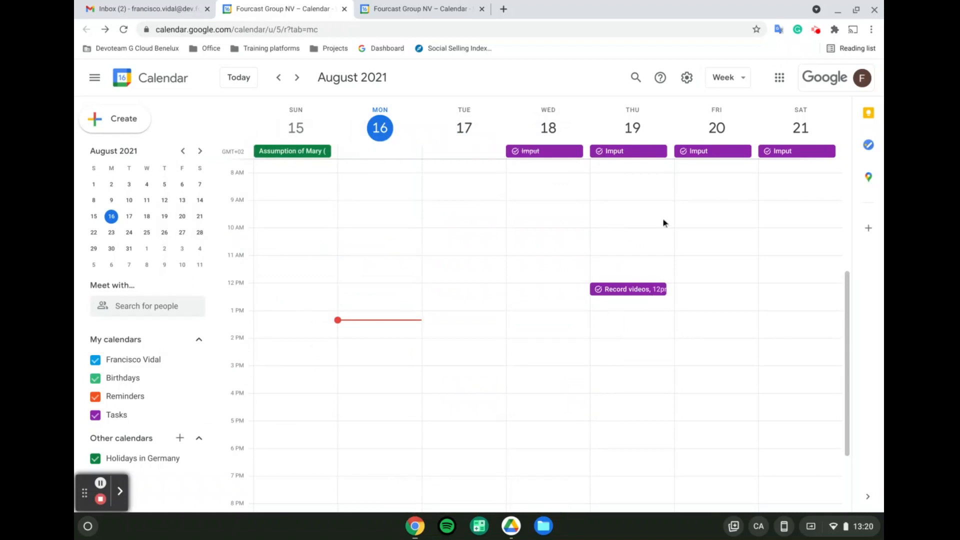
Step: Show the "Test 01" list in Google Tasks beside the calendar to check its tasks
left_click(869, 145)
left_click(794, 81)
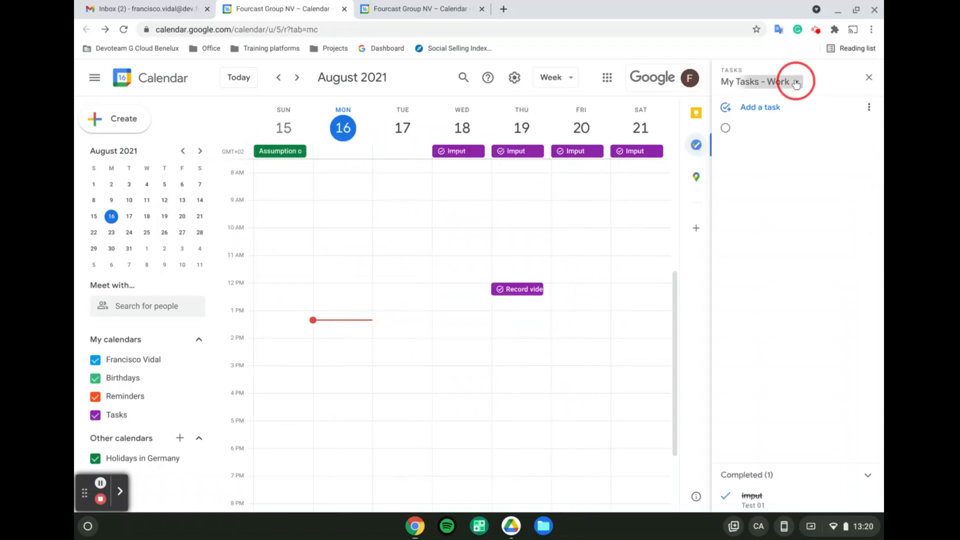
left_click(762, 161)
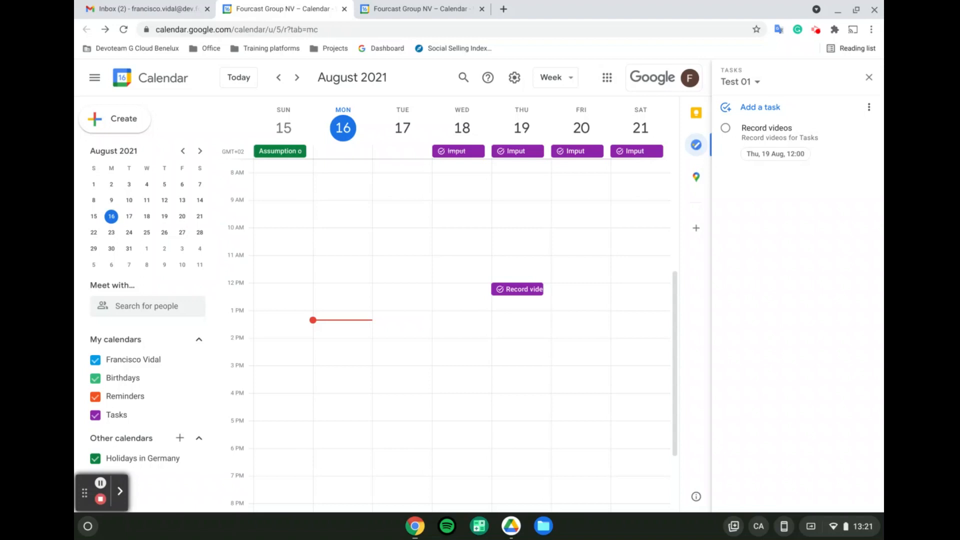
Step: Hide the Tasks calendar from the week view and show it again
left_click(95, 416)
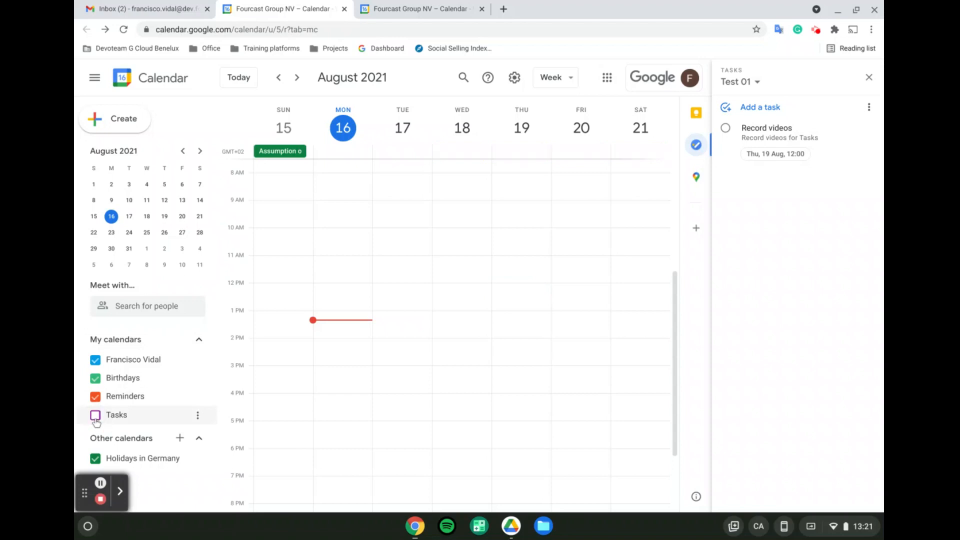
left_click(95, 418)
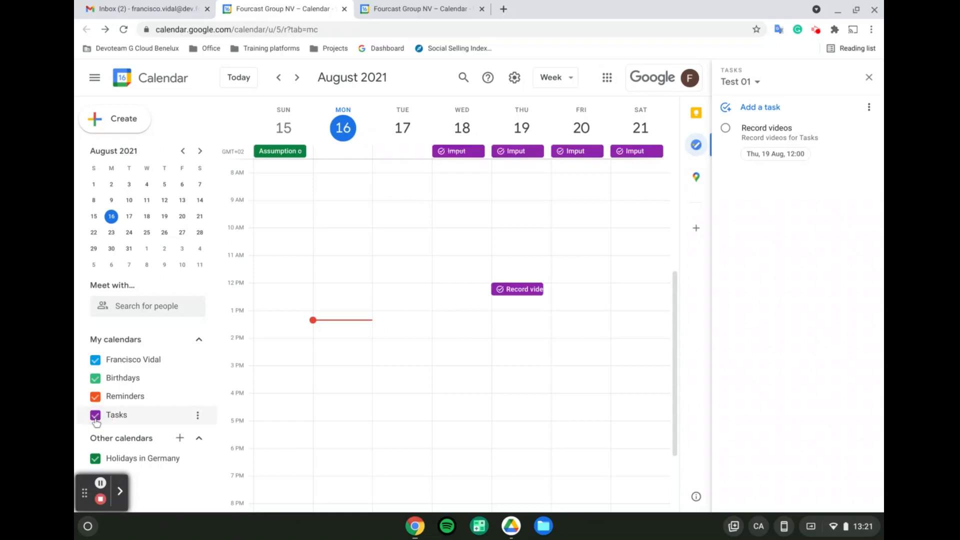